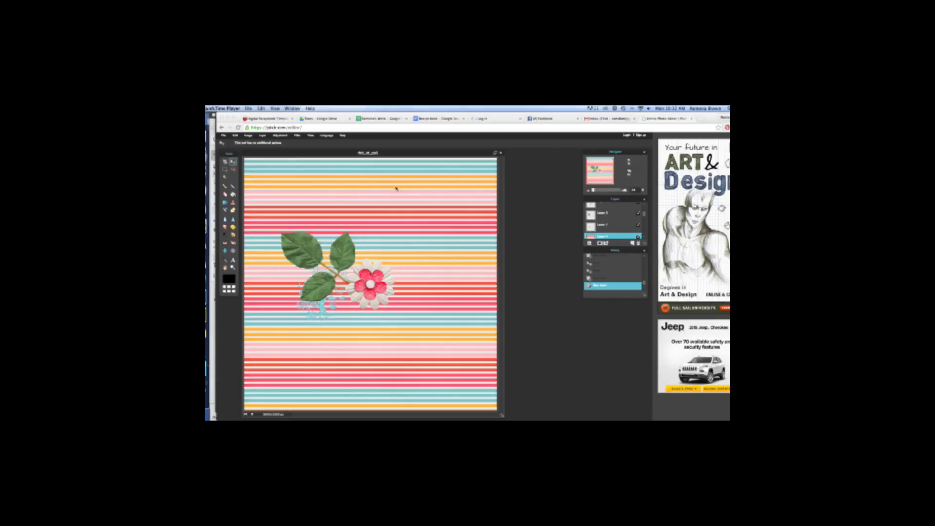
# Step: Nudge the striped paper layer slightly sideways, hide it, and select the solid pink paper layer beneath it
pyautogui.click(349, 252)
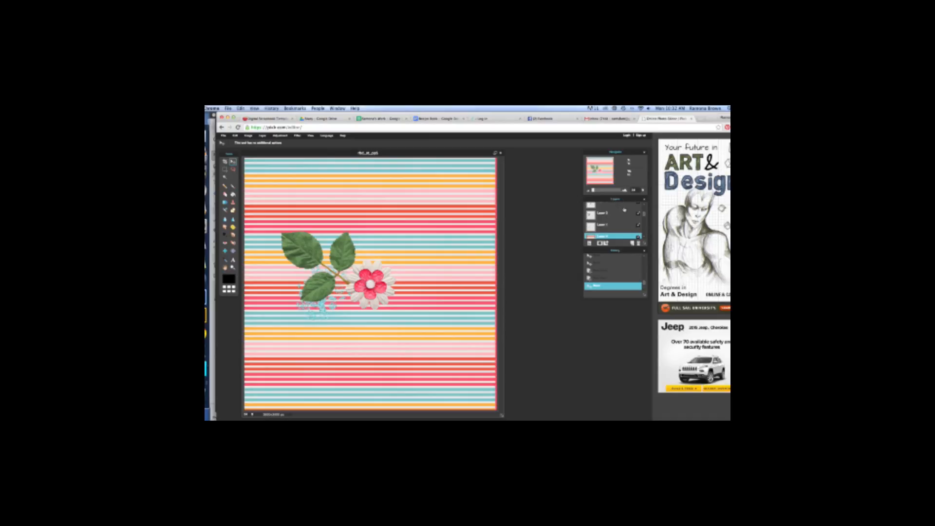
pyautogui.scroll(-2, 619, 236)
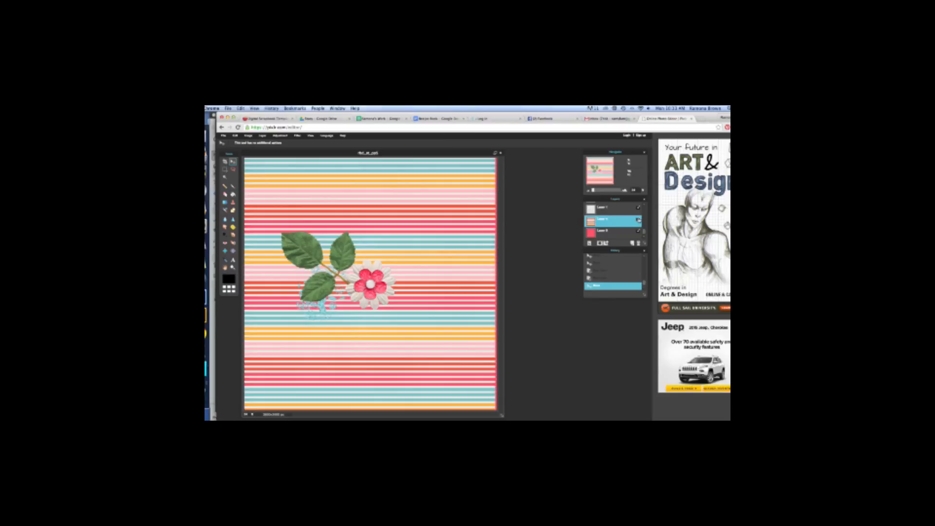
pyautogui.click(639, 220)
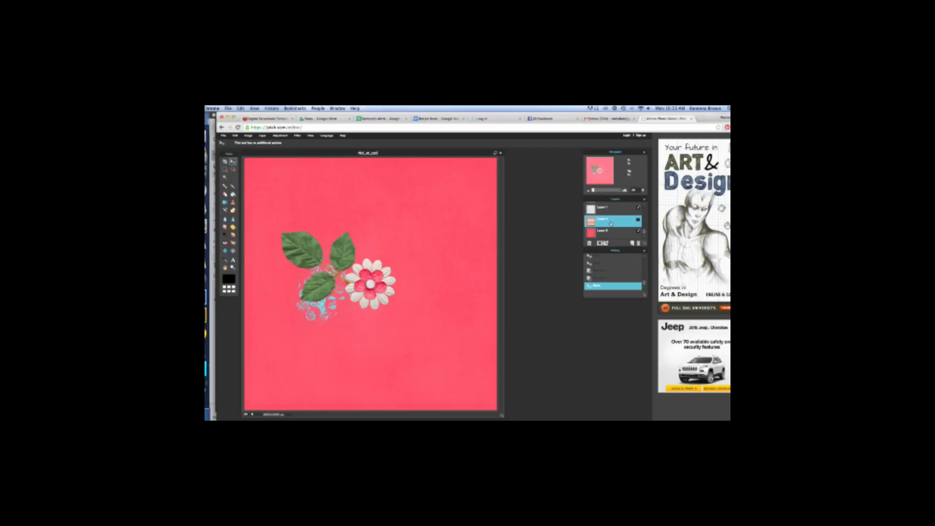
pyautogui.click(638, 220)
pyautogui.click(618, 233)
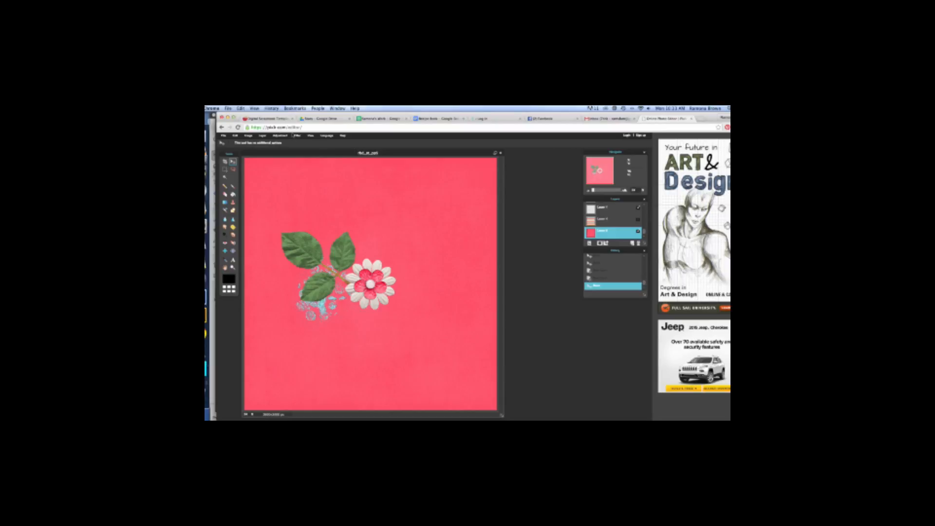
# Step: Open the horizontally striped paper image as a separate document
pyautogui.press('super+Tab')
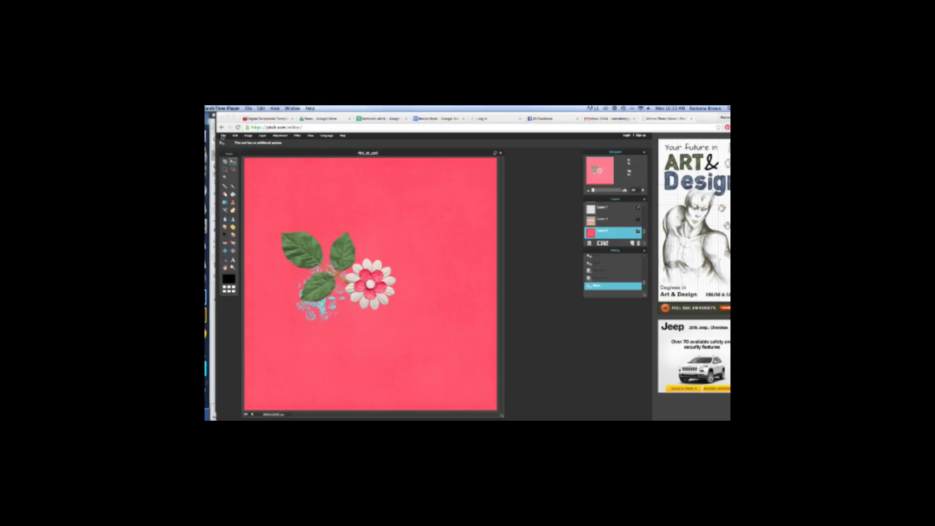
pyautogui.click(223, 136)
pyautogui.click(223, 136)
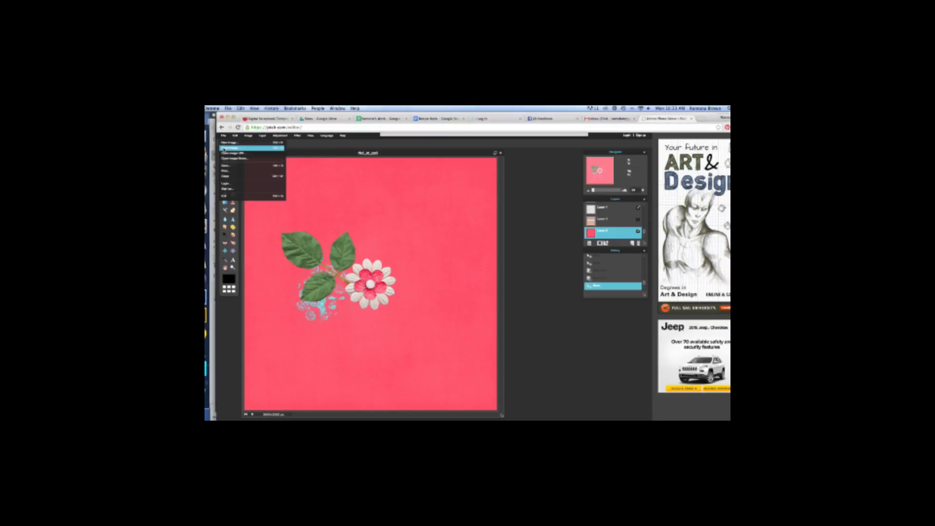
pyautogui.click(224, 148)
pyautogui.click(482, 191)
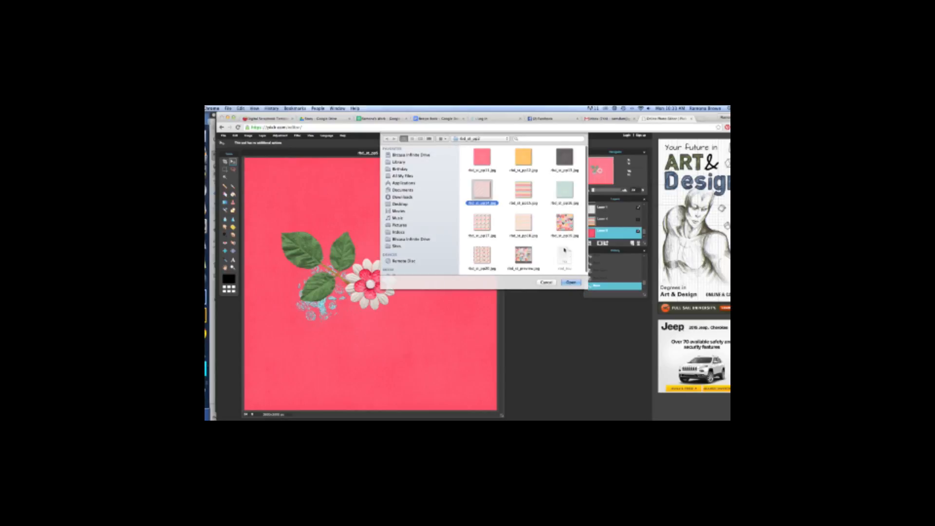
pyautogui.click(570, 283)
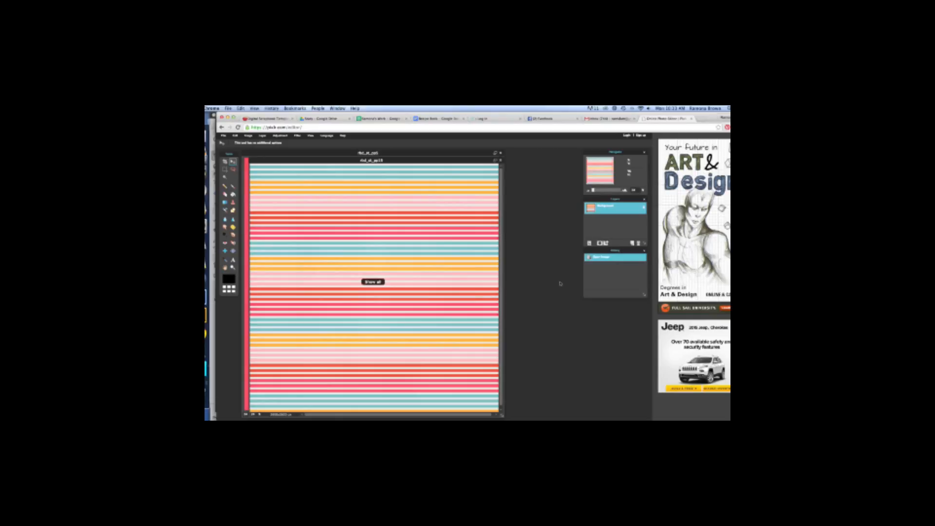
# Step: Move the separate striped paper document aside and close it
pyautogui.moveTo(421, 160); pyautogui.dragTo(468, 142)
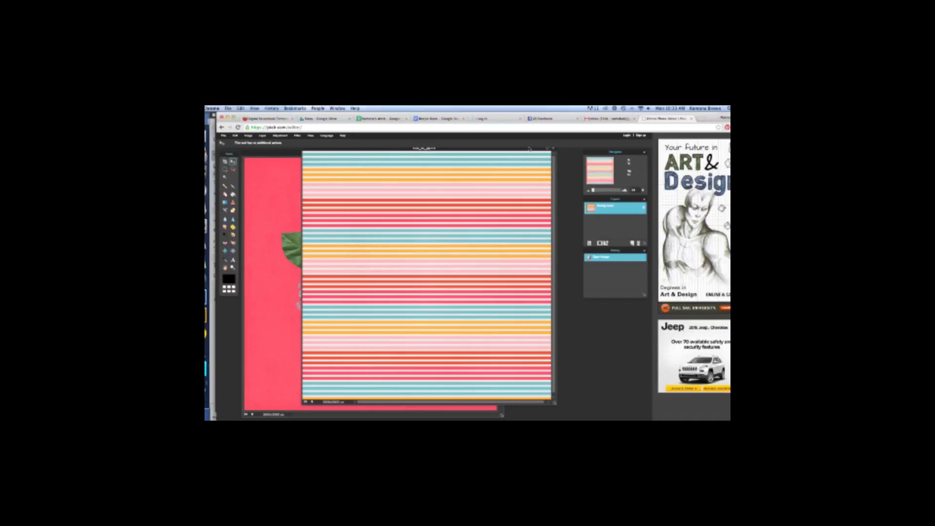
pyautogui.moveTo(528, 150); pyautogui.dragTo(528, 161)
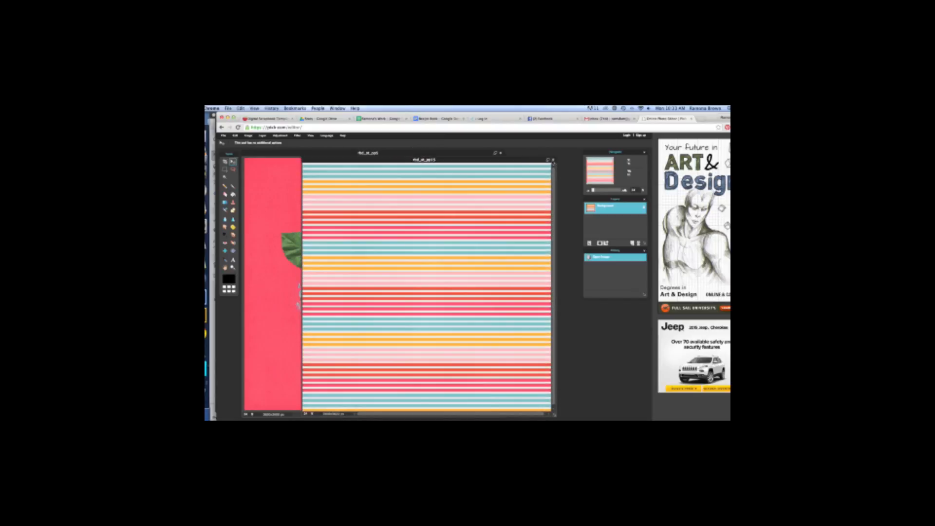
pyautogui.click(553, 159)
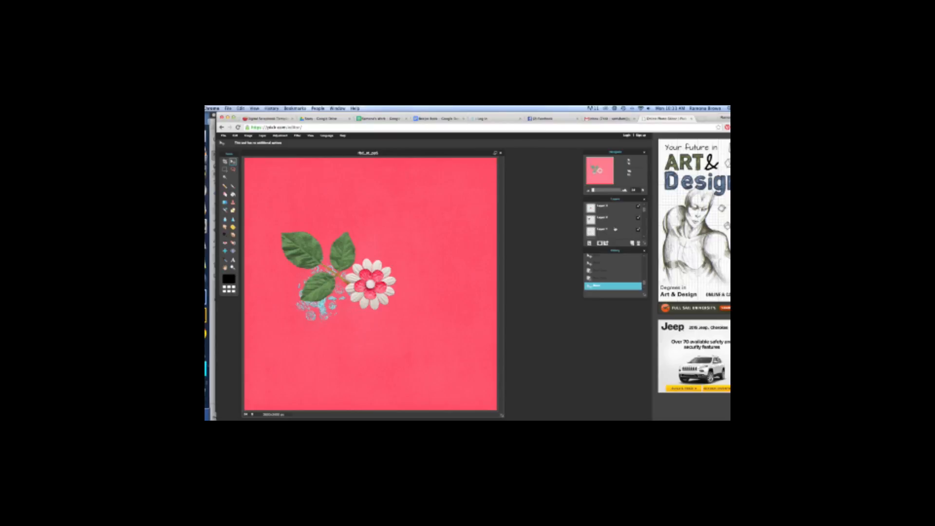
# Step: Toggle the visibility of the striped and solid pink paper layers, leaving both layers shown
pyautogui.scroll(-2, 615, 230)
pyautogui.moveTo(645, 222); pyautogui.dragTo(645, 233)
pyautogui.click(638, 223)
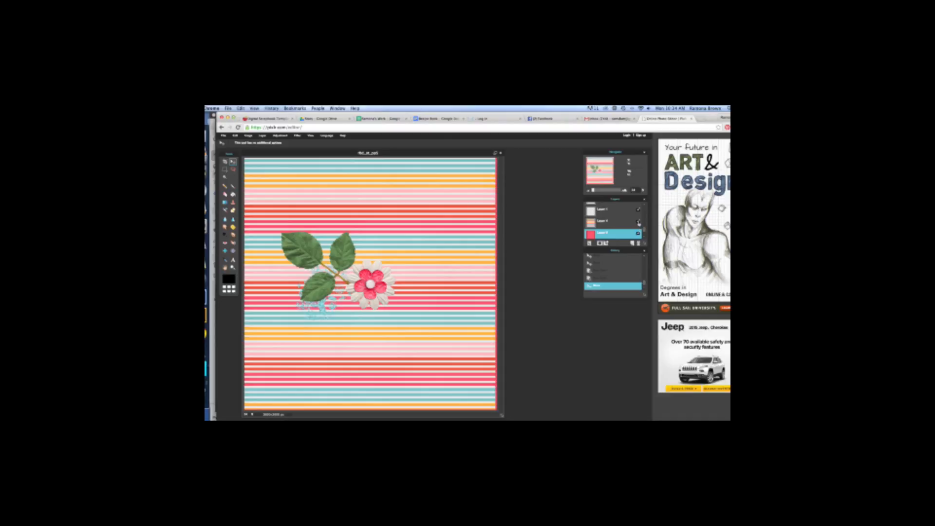
pyautogui.click(638, 223)
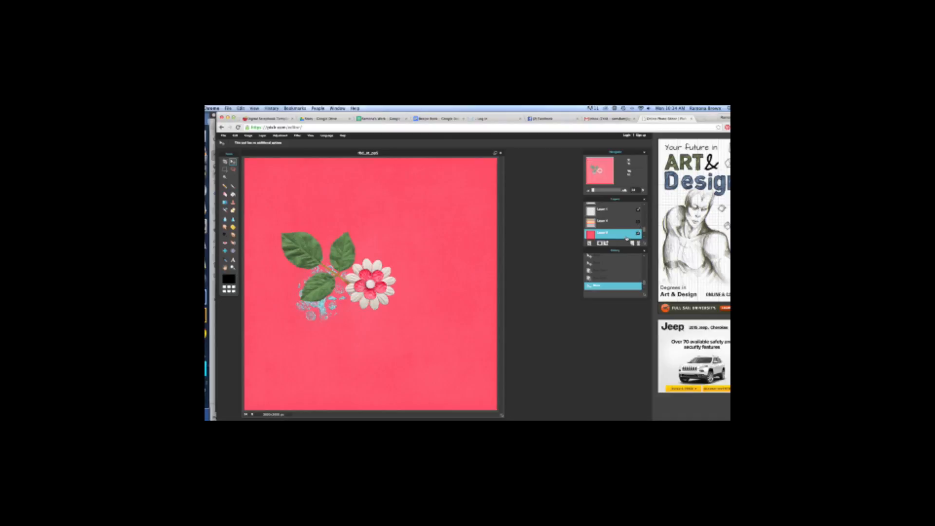
pyautogui.click(638, 223)
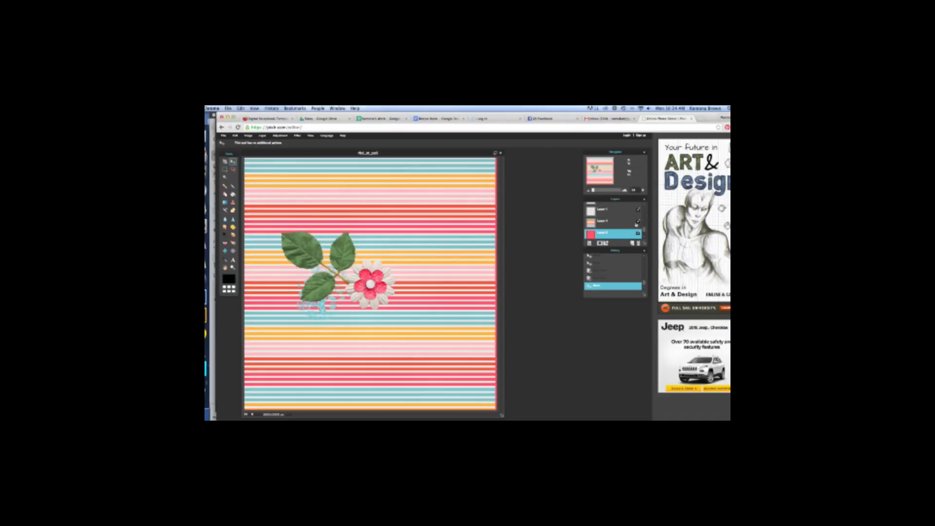
pyautogui.click(639, 234)
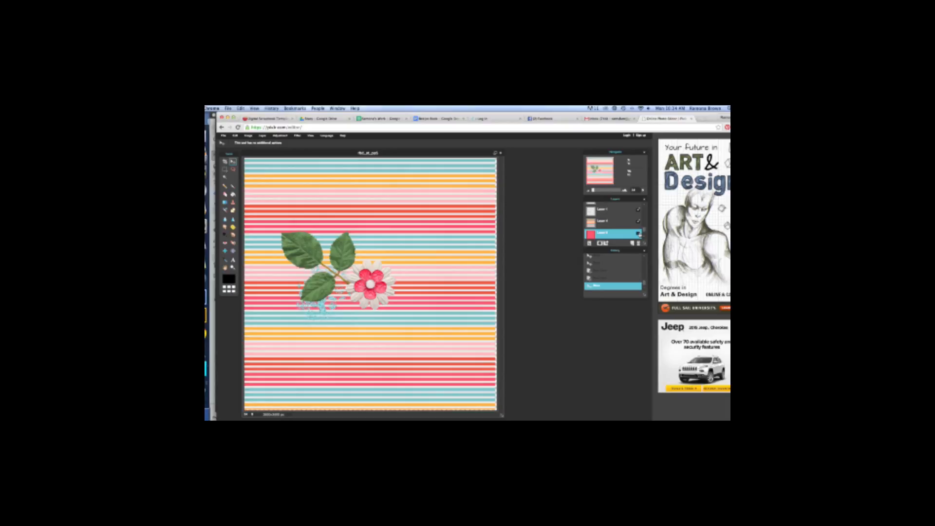
pyautogui.click(638, 234)
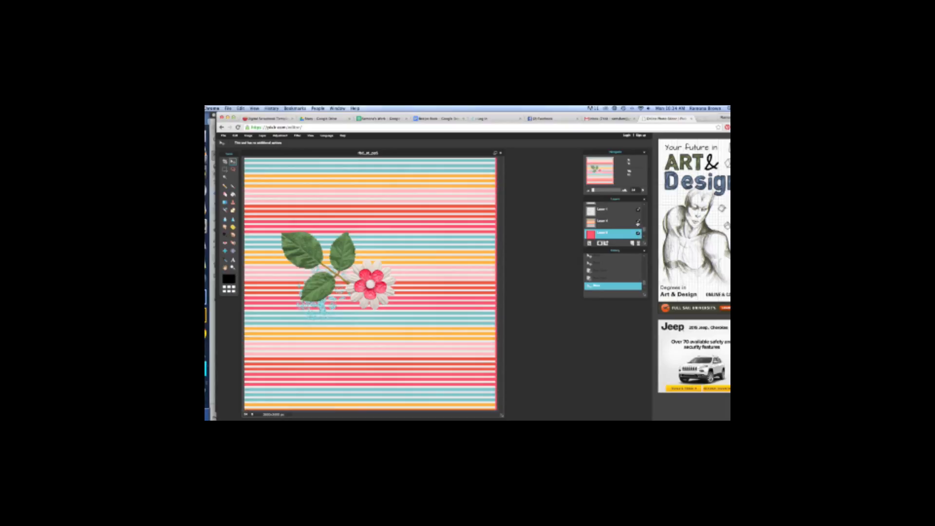
# Step: Select the striped paper layer, the layer directly above it, and the topmost layer in turn
pyautogui.click(624, 223)
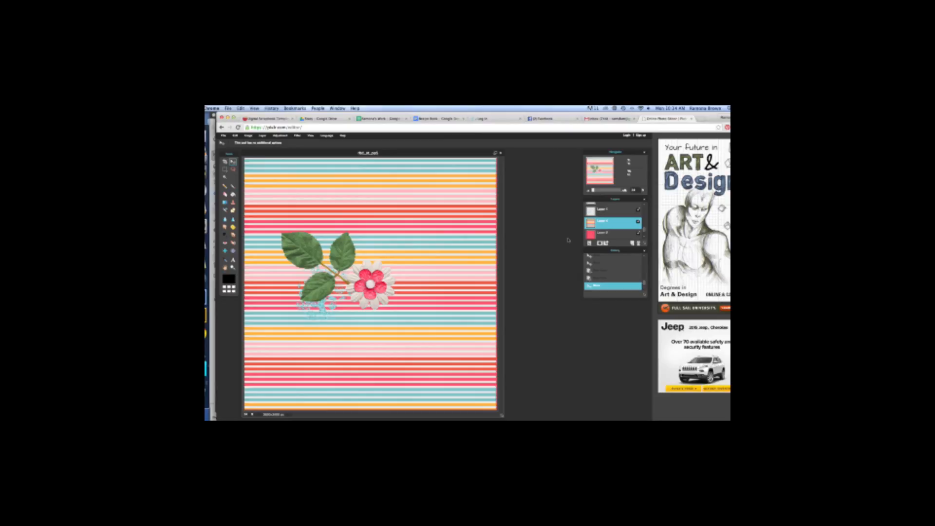
pyautogui.click(615, 213)
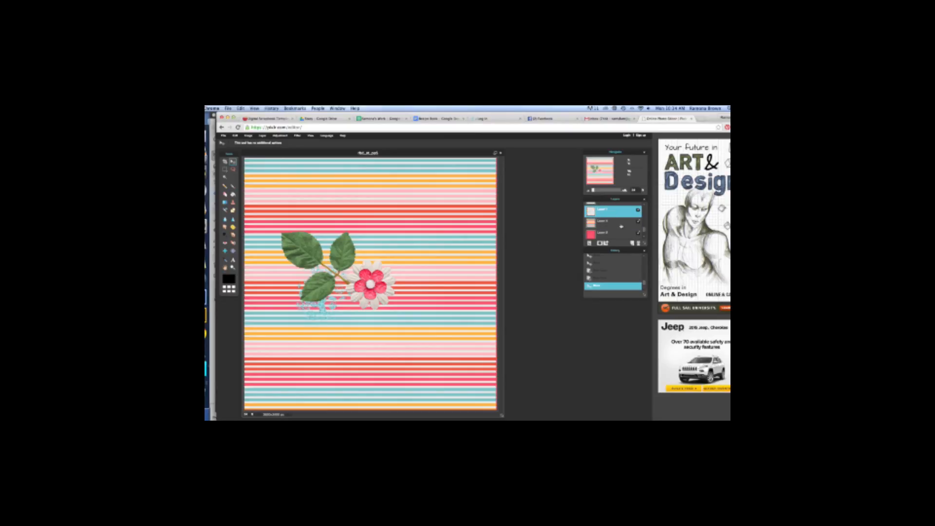
pyautogui.scroll(3, 615, 229)
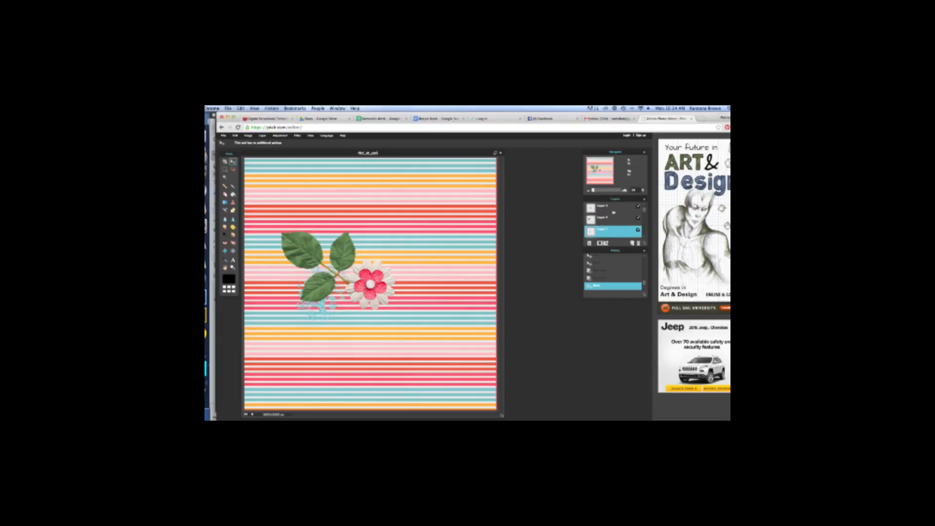
pyautogui.click(614, 210)
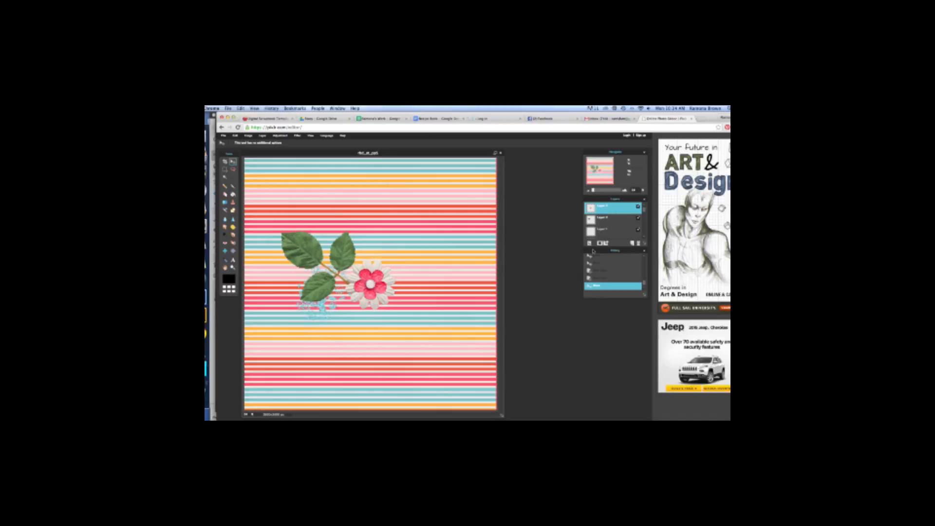
# Step: Add the blue patterned strip image as a new layer between the leaves and the layer just above the striped paper
pyautogui.click(616, 234)
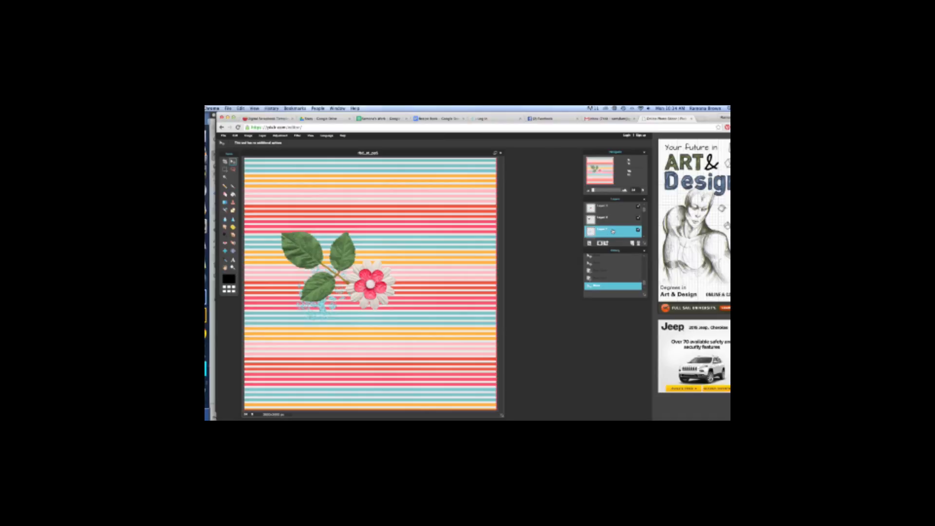
pyautogui.click(262, 136)
pyautogui.click(263, 136)
pyautogui.click(263, 136)
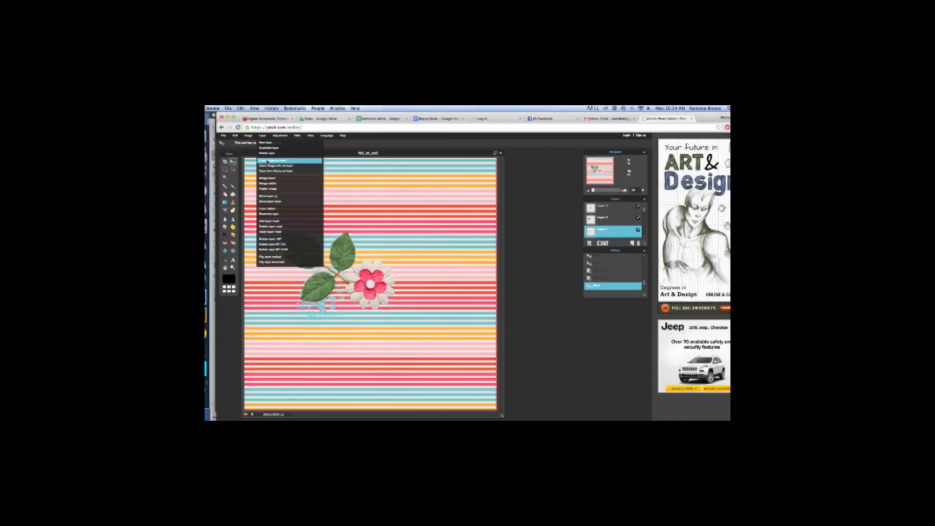
pyautogui.click(267, 161)
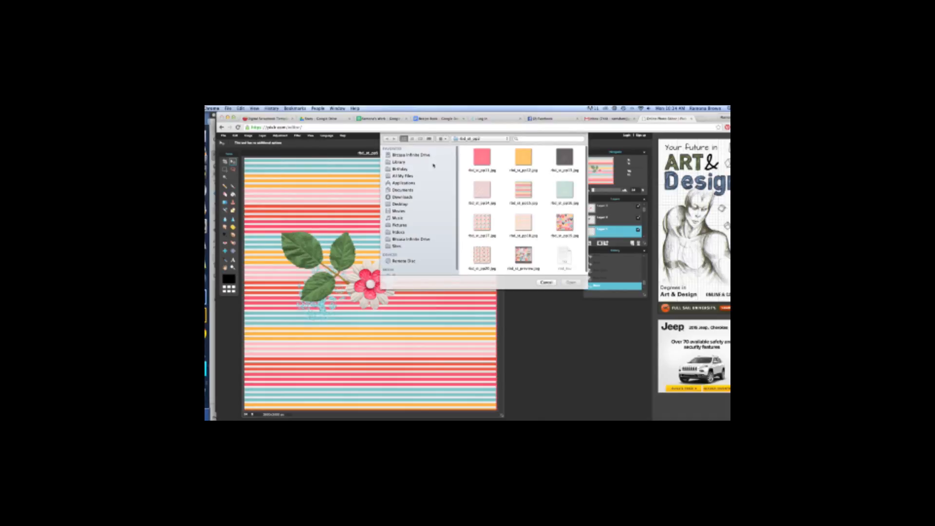
pyautogui.click(476, 140)
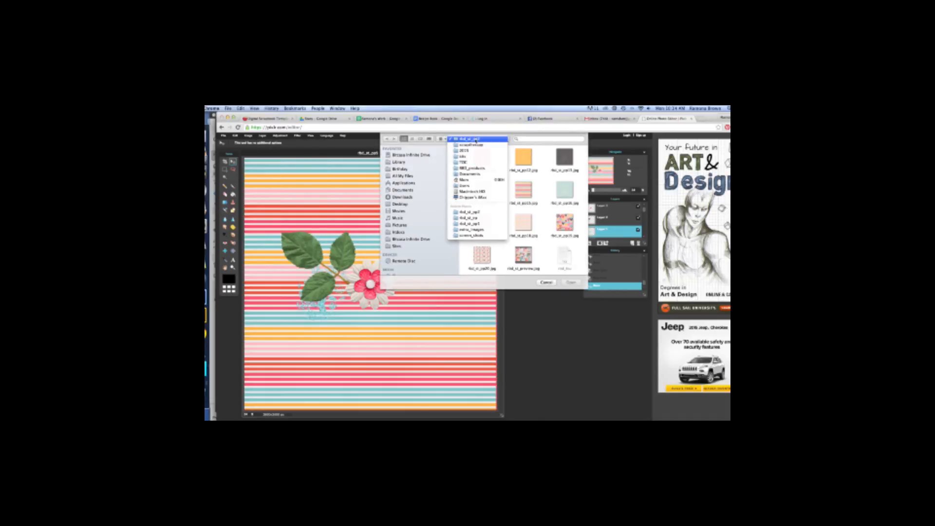
pyautogui.click(472, 218)
pyautogui.scroll(-10, 519, 217)
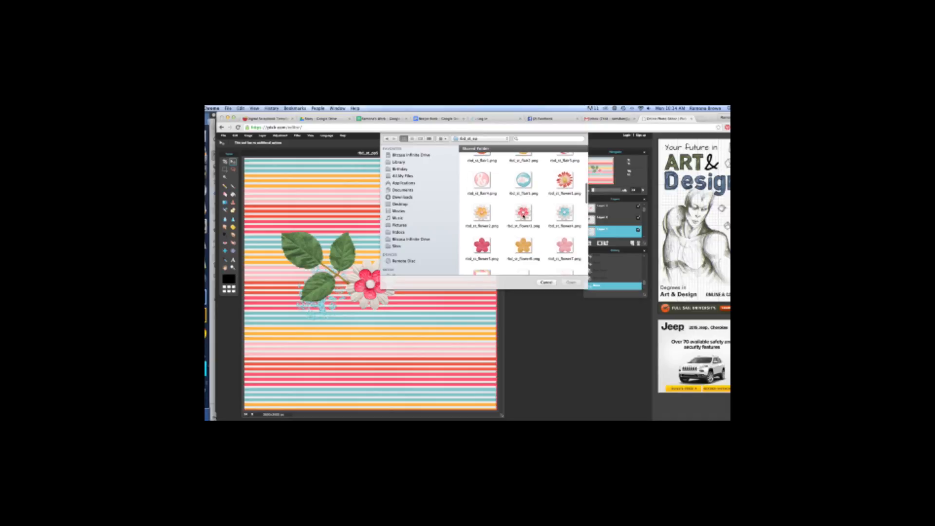
pyautogui.scroll(-2, 524, 216)
pyautogui.click(482, 230)
pyautogui.click(571, 282)
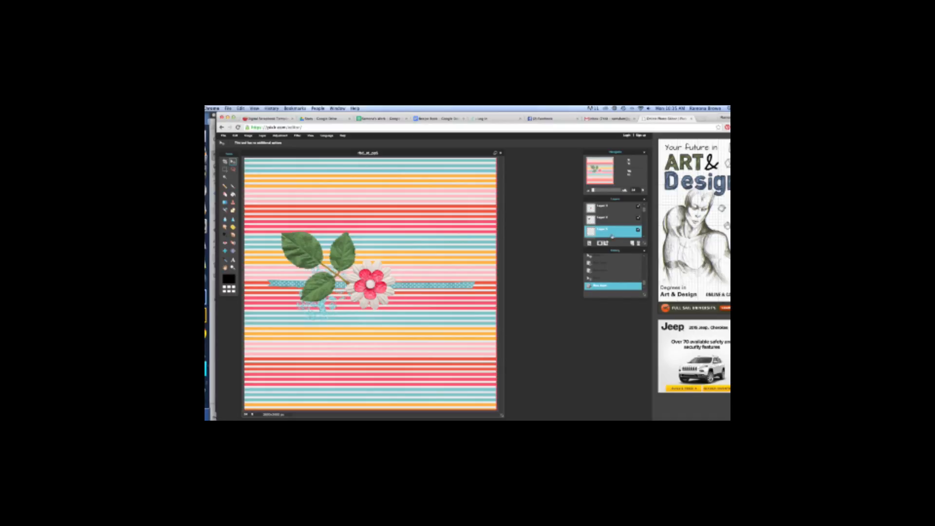
# Step: Move the blue strip layer to the top of the layer stack and return it beneath the leaves layer
pyautogui.moveTo(616, 232); pyautogui.dragTo(616, 206)
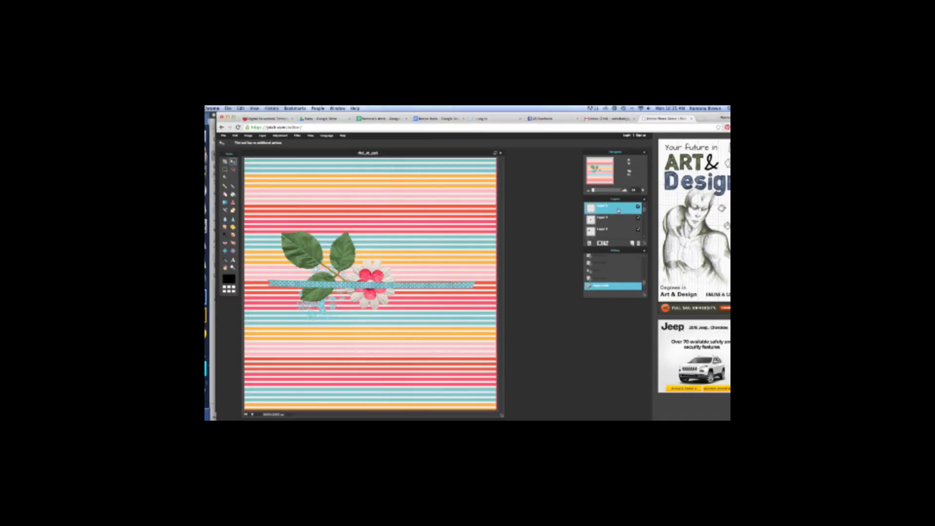
pyautogui.moveTo(619, 209); pyautogui.dragTo(619, 236)
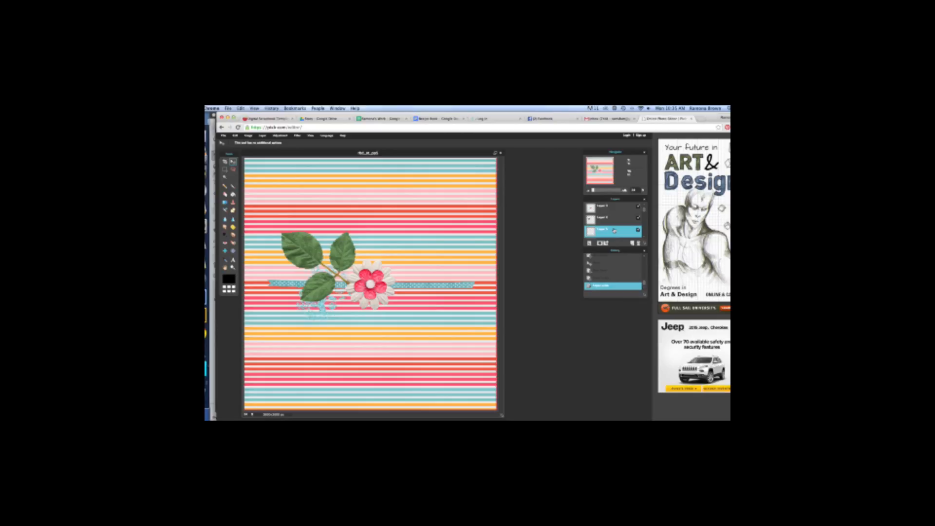
# Step: Duplicate the blue strip layer and place the copy slightly higher on the page than the original
pyautogui.click(226, 136)
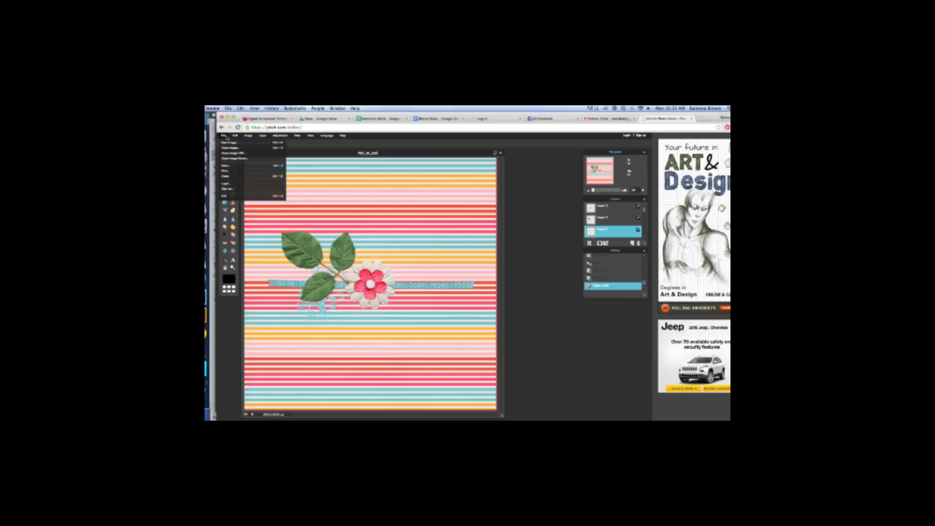
pyautogui.moveTo(236, 138)
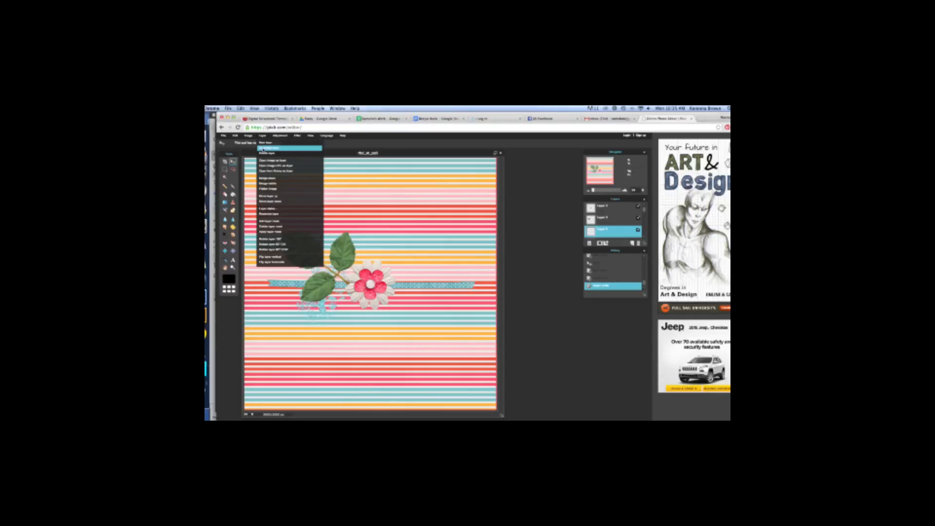
pyautogui.click(263, 148)
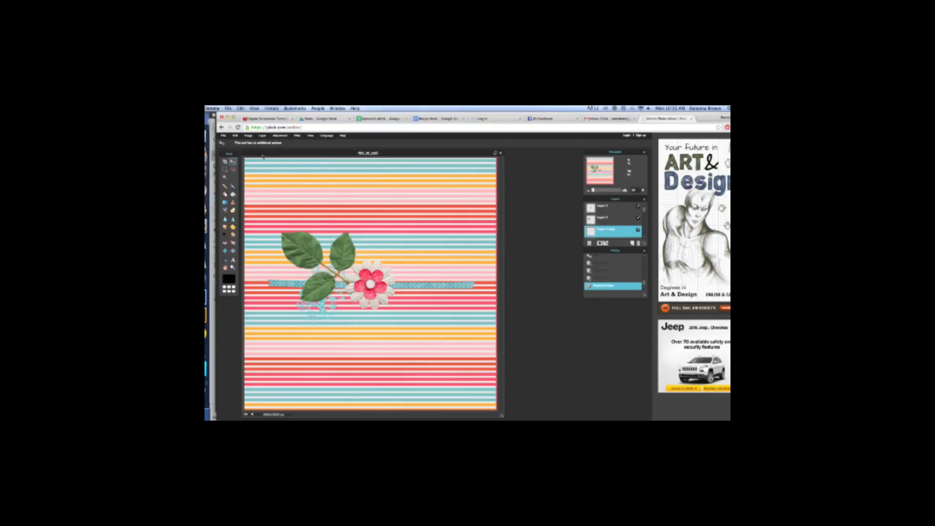
pyautogui.moveTo(435, 290); pyautogui.dragTo(435, 267)
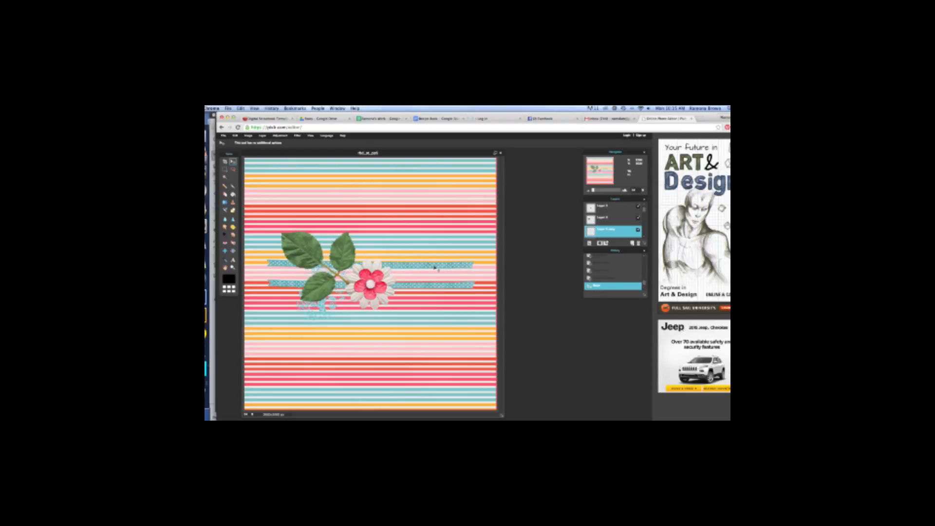
# Step: Delete the duplicated strip layer, and turn the remaining blue strip layer's visibility off and on again
pyautogui.click(262, 135)
pyautogui.click(267, 153)
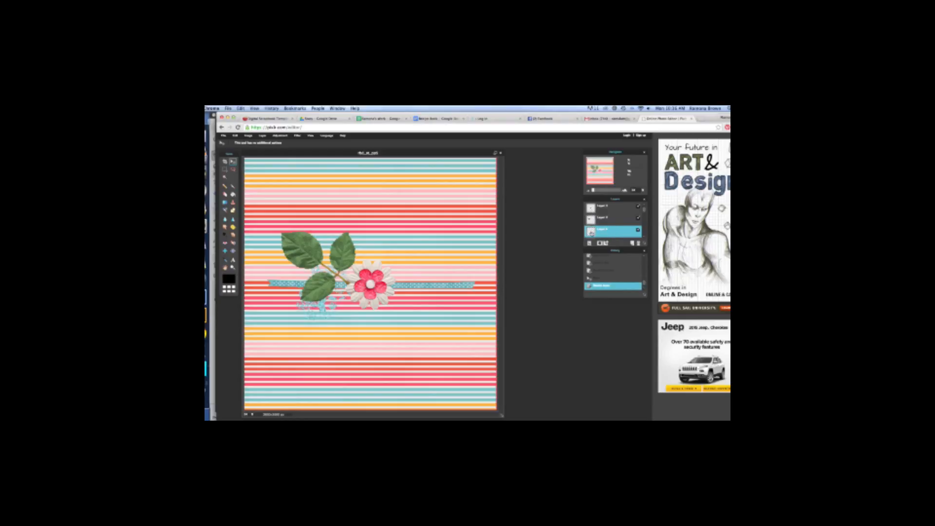
pyautogui.click(639, 230)
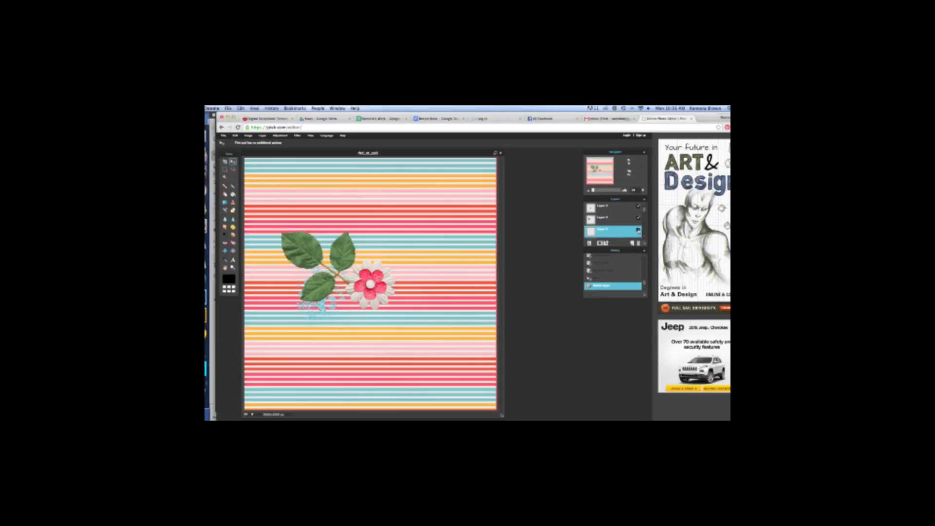
pyautogui.click(638, 231)
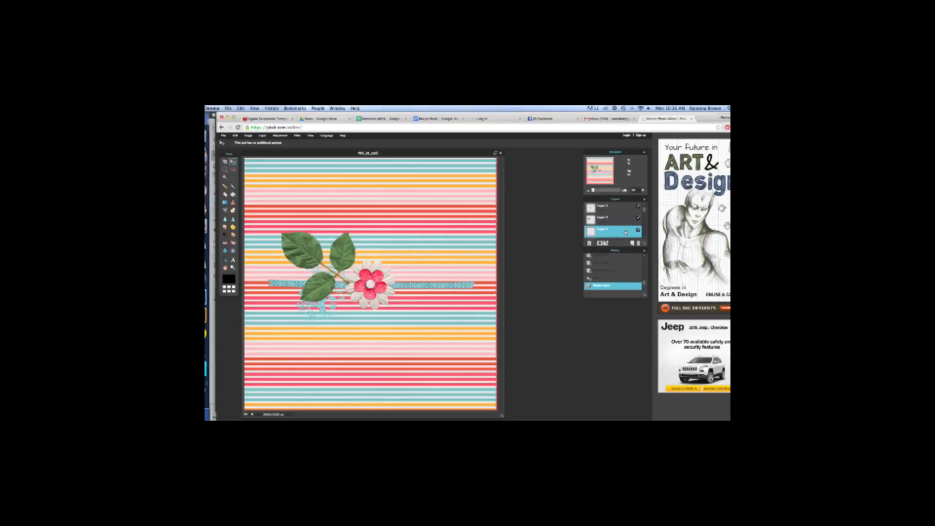
# Step: Make another copy of the blue strip layer, place it slightly above the original strip, and delete that copy
pyautogui.moveTo(626, 231); pyautogui.dragTo(632, 244)
pyautogui.moveTo(421, 286); pyautogui.dragTo(421, 266)
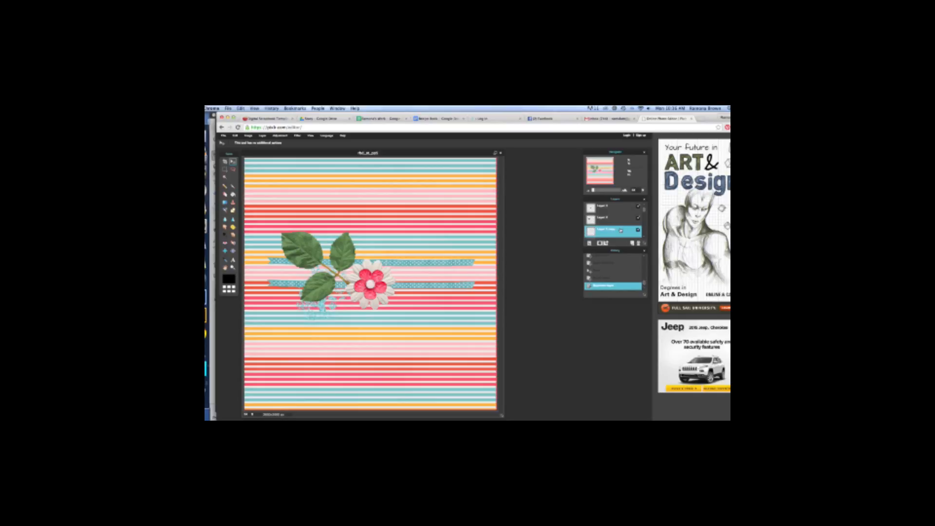
pyautogui.moveTo(622, 231); pyautogui.dragTo(639, 243)
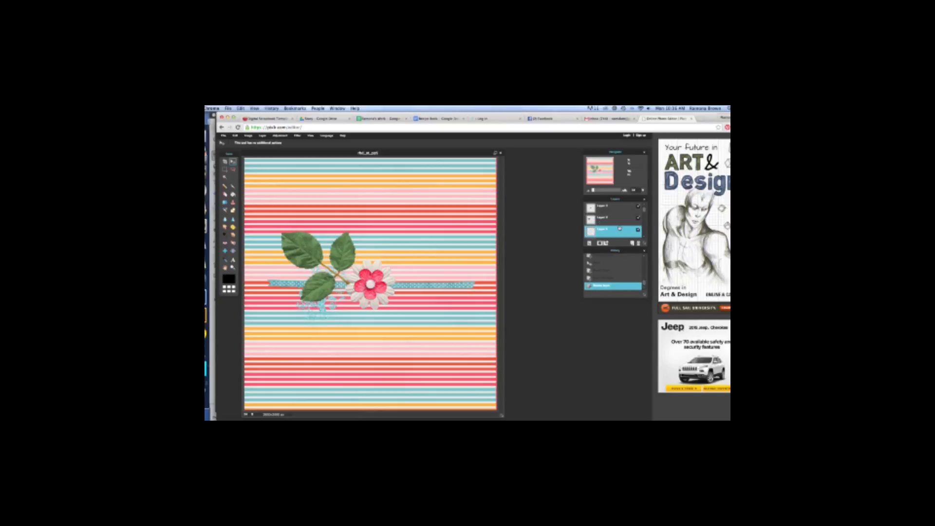
# Step: Review the layer stack down to the bottom layer, and view the blue strip's layer style options without applying any
pyautogui.moveTo(645, 212); pyautogui.dragTo(645, 236)
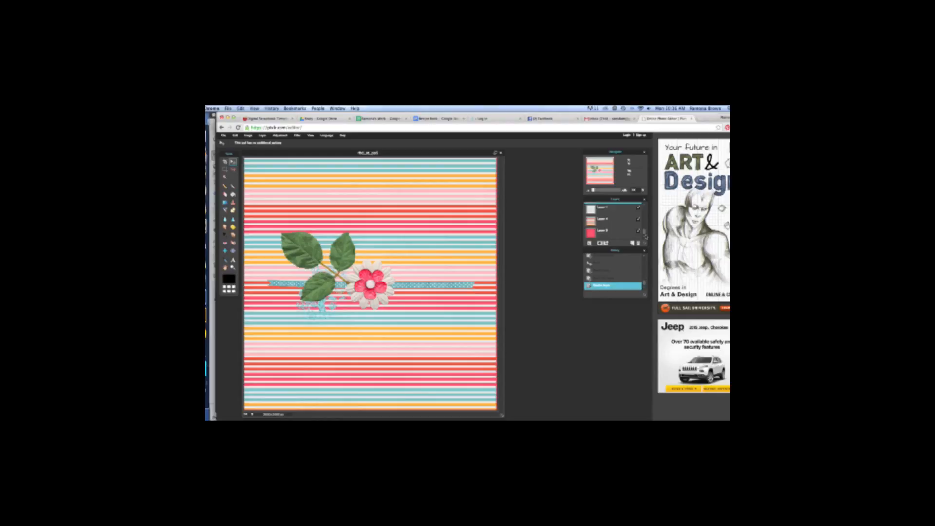
pyautogui.moveTo(646, 235); pyautogui.dragTo(646, 208)
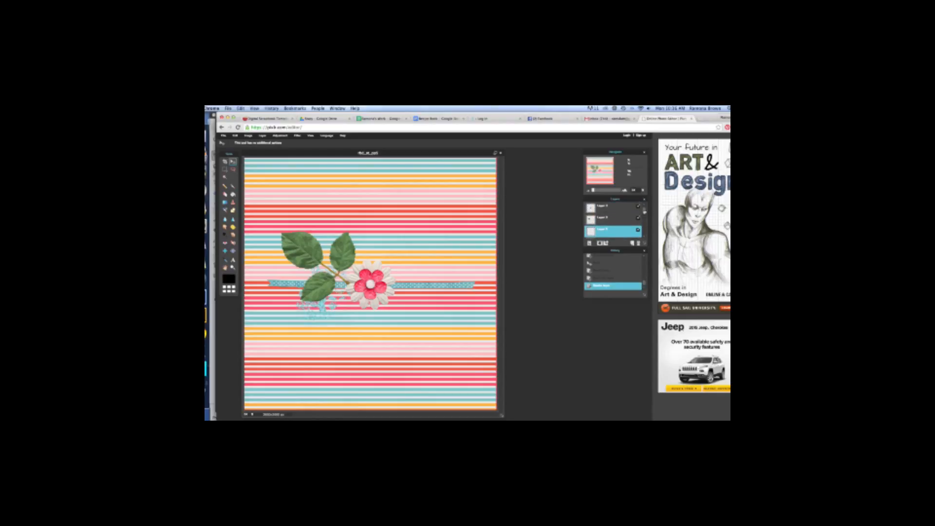
pyautogui.click(605, 243)
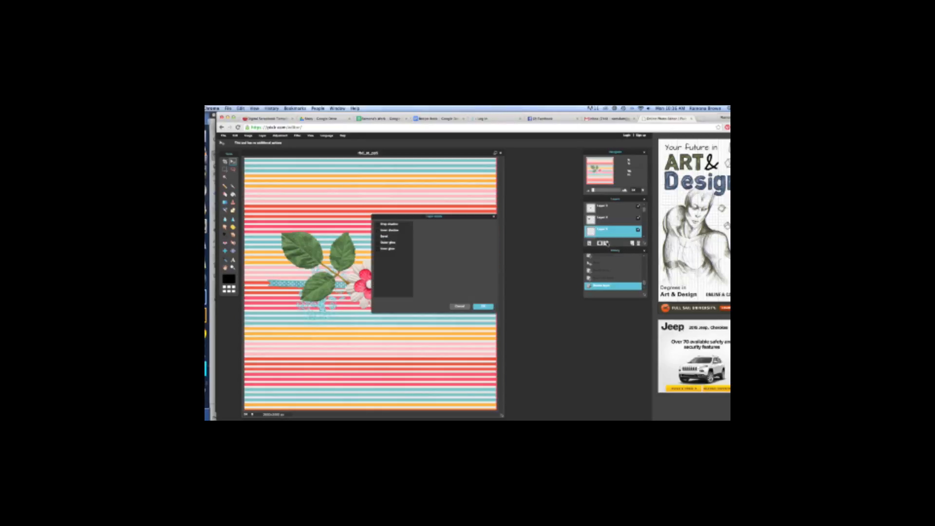
pyautogui.click(454, 307)
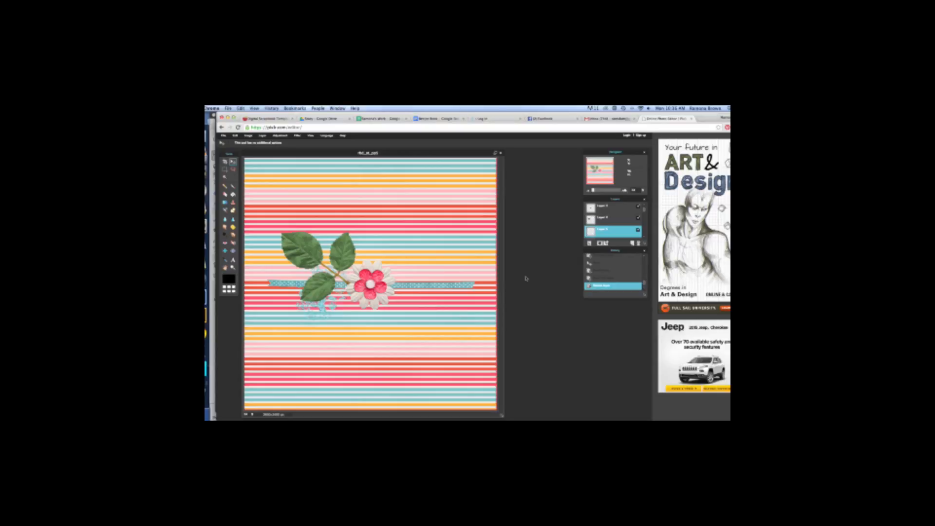